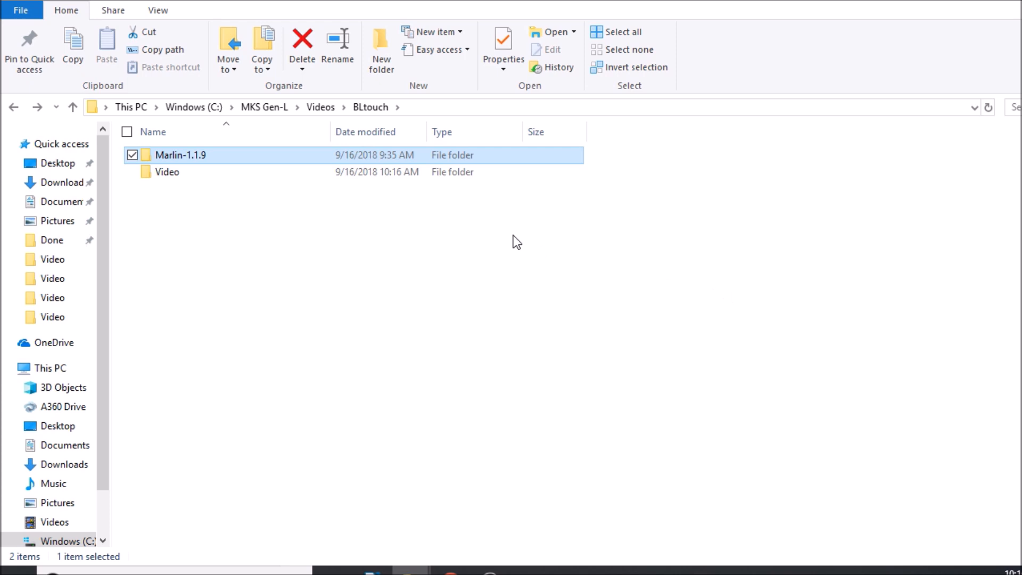
# Step: Open Marlin.ino from the Marlin-1.1.9/Marlin folder and show its Configuration.h file
pyautogui.doubleClick(240, 154)
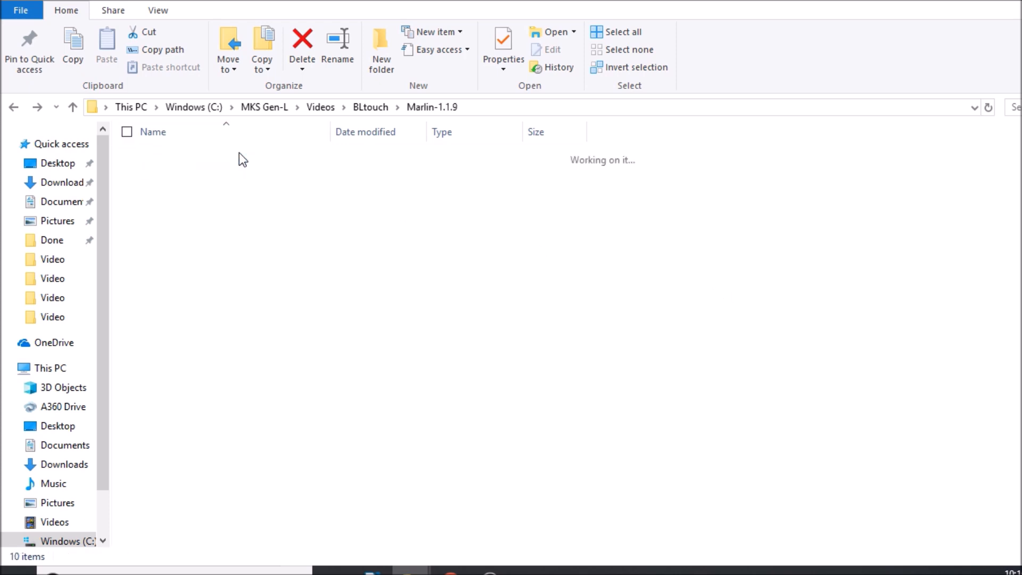
pyautogui.doubleClick(189, 189)
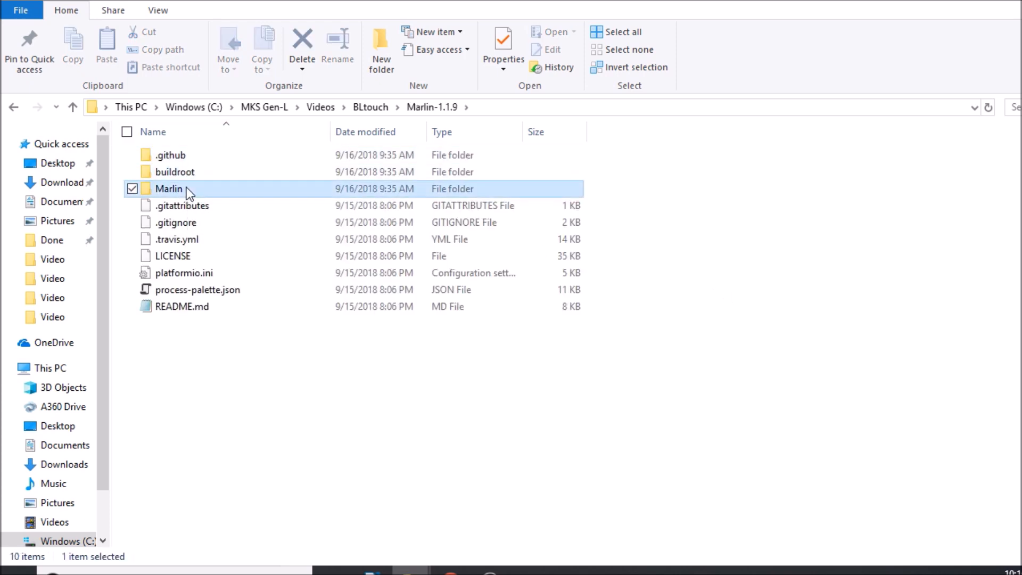
pyautogui.click(189, 194)
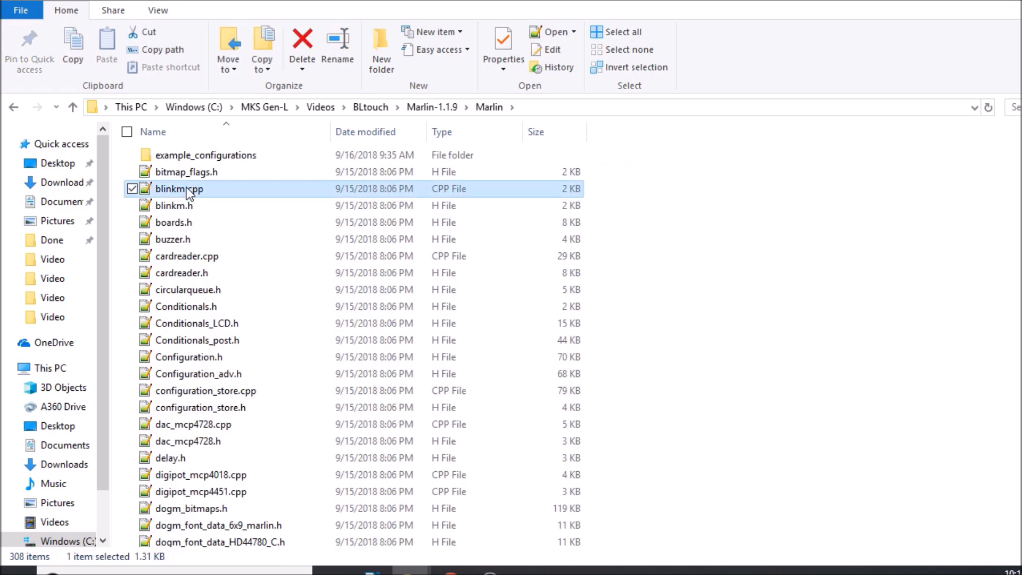
pyautogui.write('marlin.i')
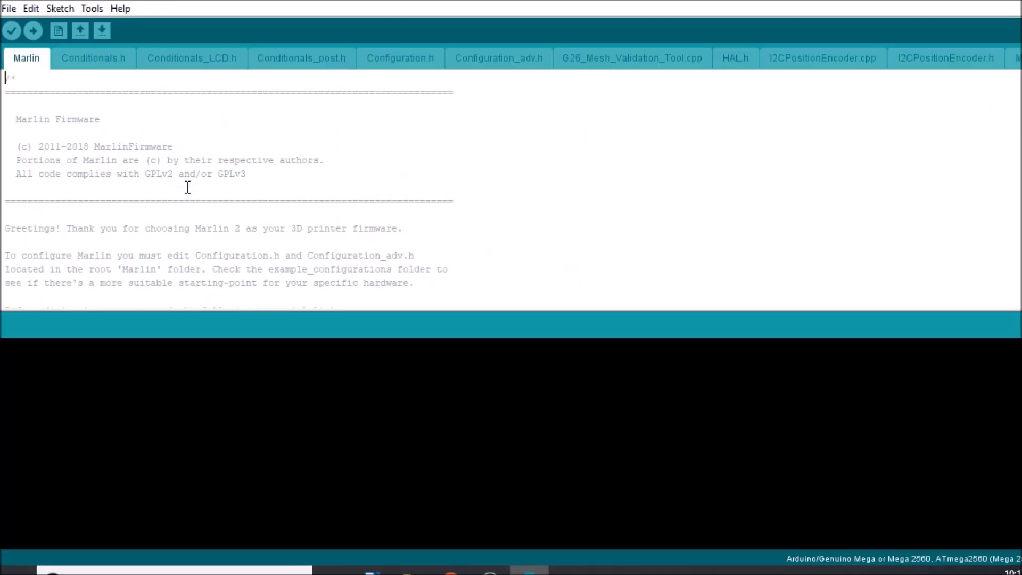
pyautogui.click(384, 63)
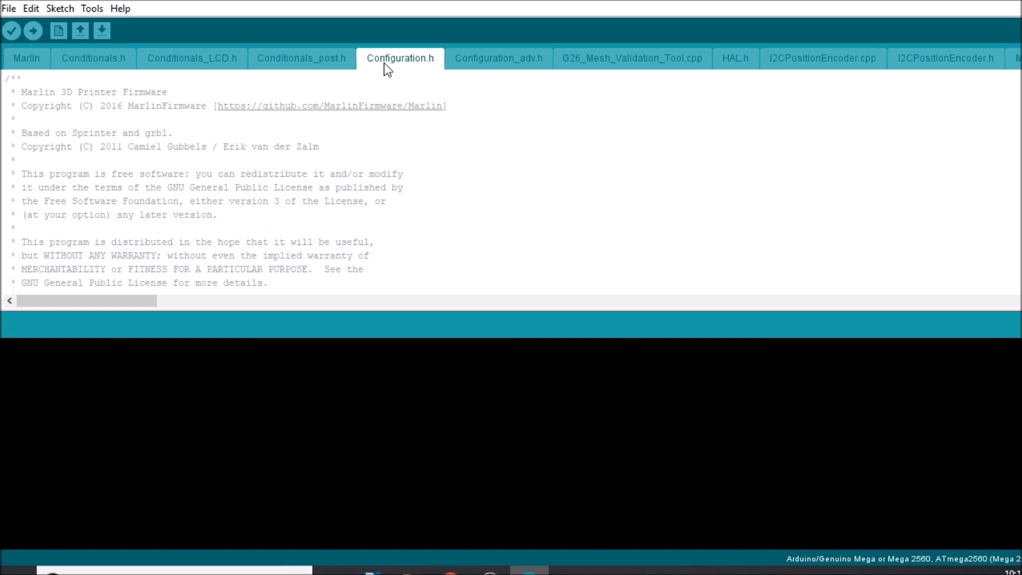
# Step: Locate the MOTHERBOARD define and select its BOARD_RAMPS_14_EFB value
pyautogui.hotkey('ctrl', 'f')
pyautogui.write('motherboa')
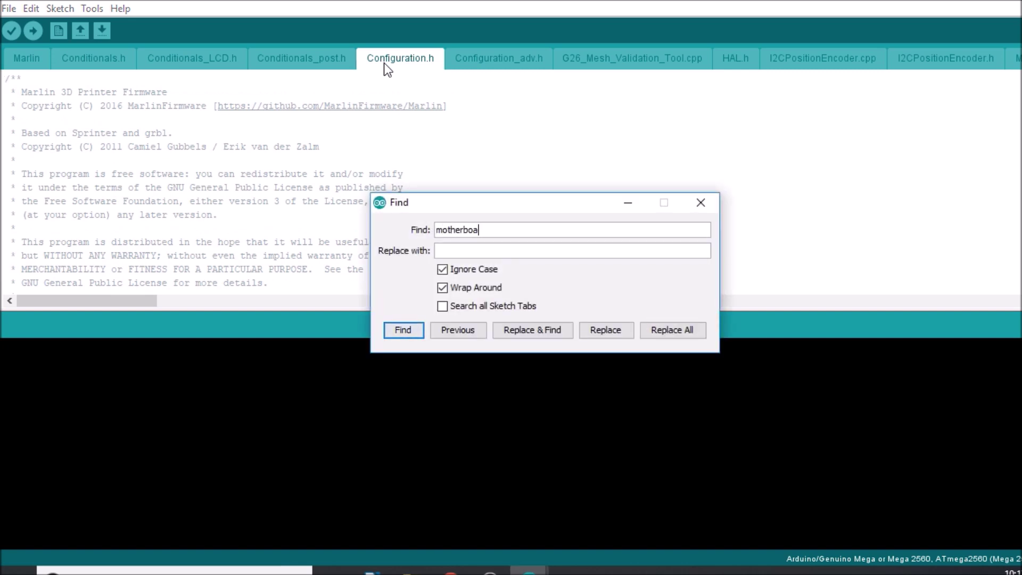
pyautogui.write('rd')
pyautogui.press('Return')
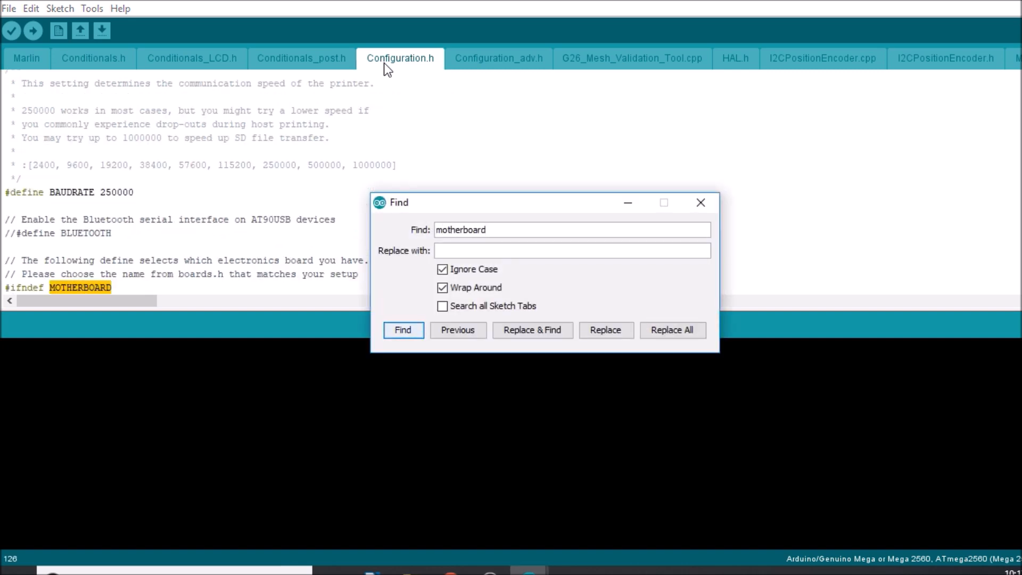
pyautogui.press('Return')
pyautogui.press('Escape')
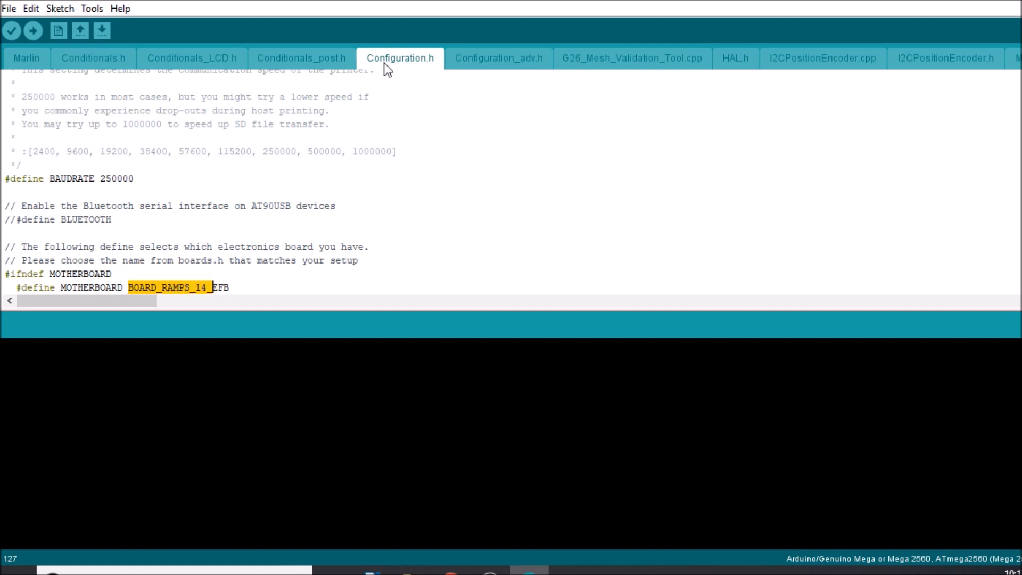
pyautogui.hotkey('shift', 'Right')
pyautogui.hotkey('shift', 'Right')
pyautogui.hotkey('shift', 'Right')
pyautogui.hotkey('ctrl', 'f')
pyautogui.write('touch')
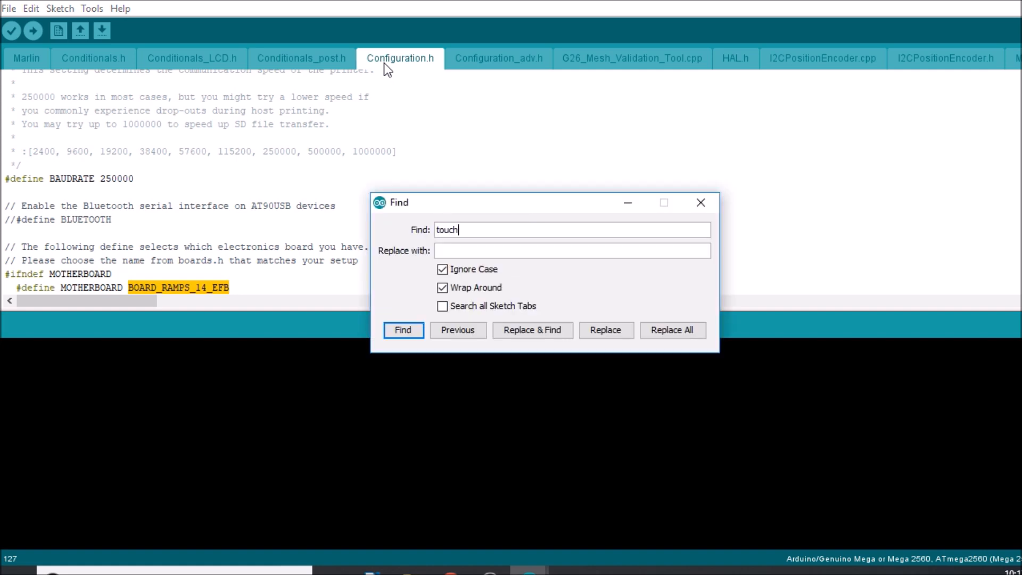
# Step: Find the BLTOUCH line and uncomment #define BLTOUCH
pyautogui.press('Return')
pyautogui.press('Return')
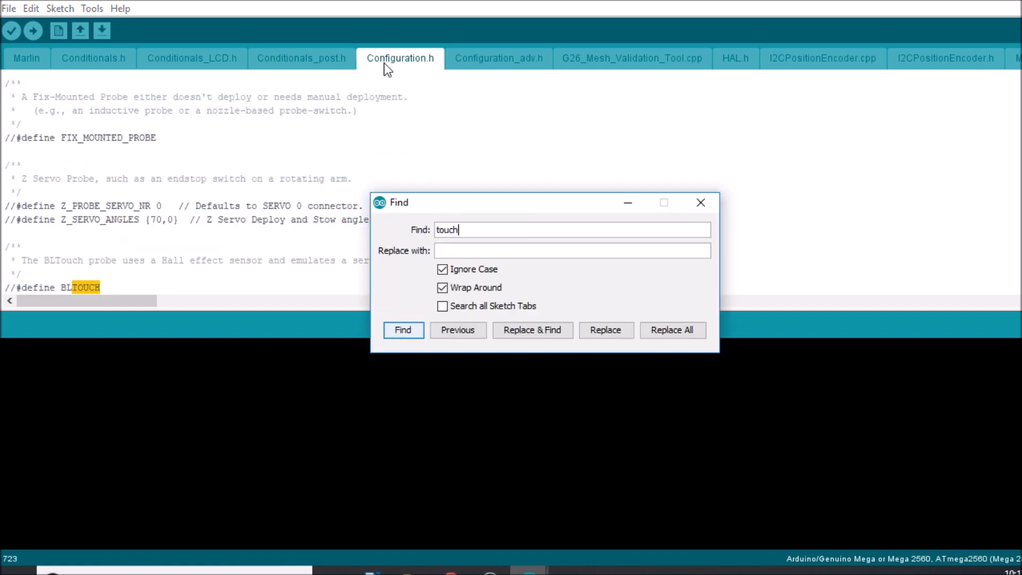
pyautogui.press('Escape')
pyautogui.press('Left')
pyautogui.press('Left')
pyautogui.press('Left')
pyautogui.press('Left')
pyautogui.press('Left')
pyautogui.press('Left')
pyautogui.press('Left')
pyautogui.press('Left')
pyautogui.press('Left')
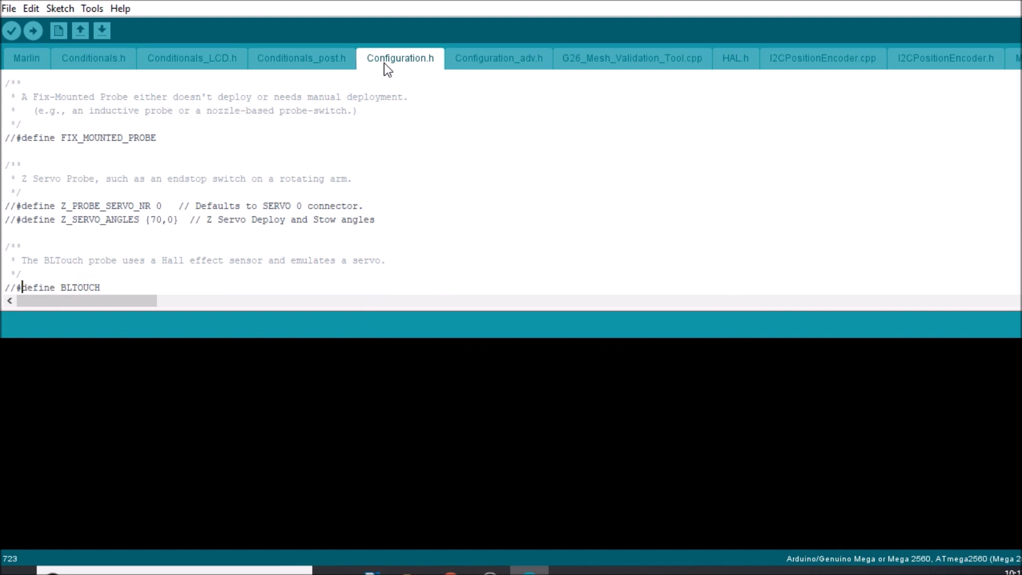
pyautogui.press('Left')
pyautogui.press('BackSpace')
pyautogui.press('BackSpace')
# Step: Uncomment #define BLTOUCH_DELAY 375 on the following line
pyautogui.press('Down')
pyautogui.press('Down')
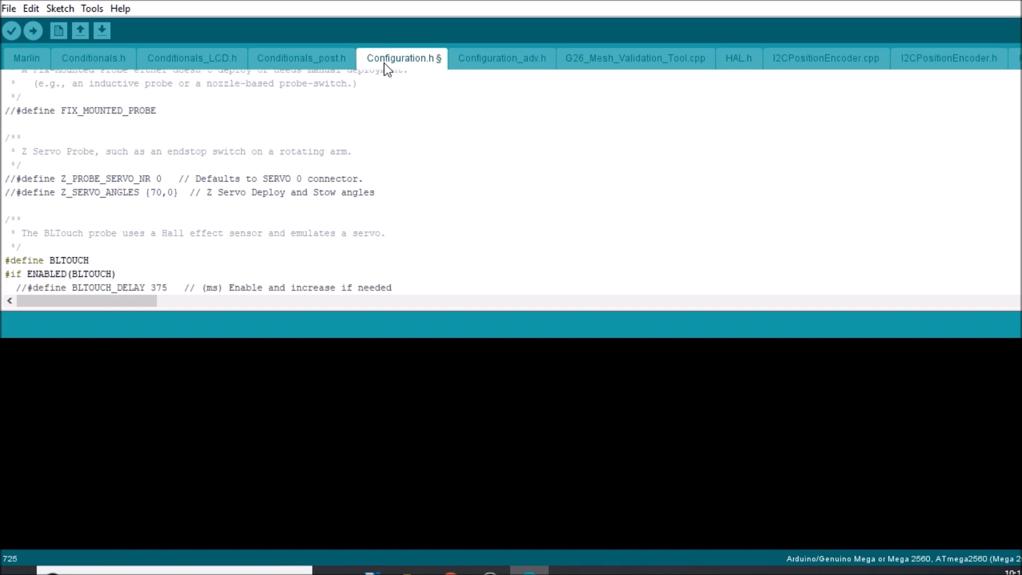
pyautogui.press('Right')
pyautogui.press('Right')
pyautogui.press('Right')
pyautogui.press('Right')
pyautogui.press('BackSpace')
pyautogui.press('BackSpace')
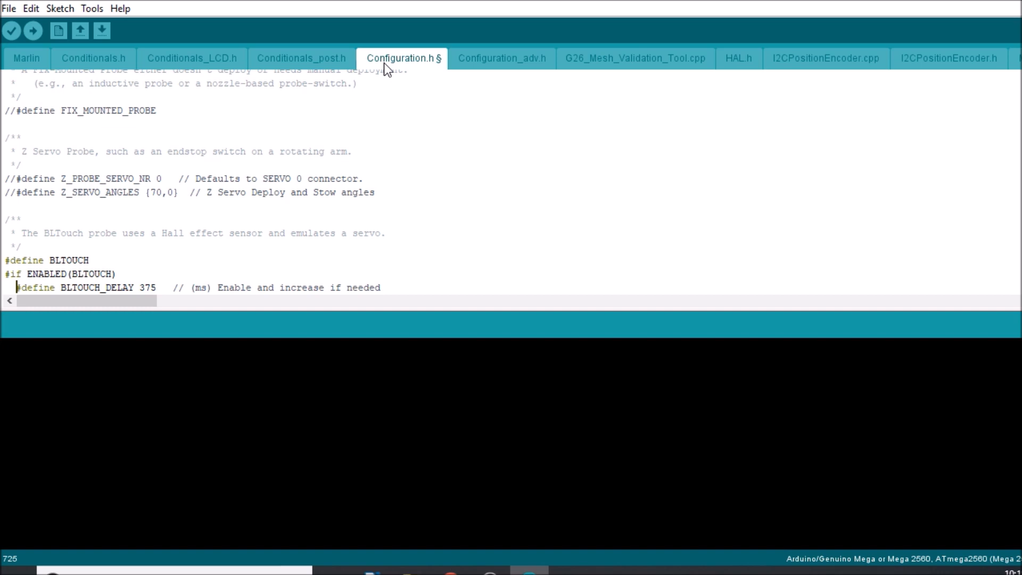
pyautogui.hotkey('ctrl', 'f')
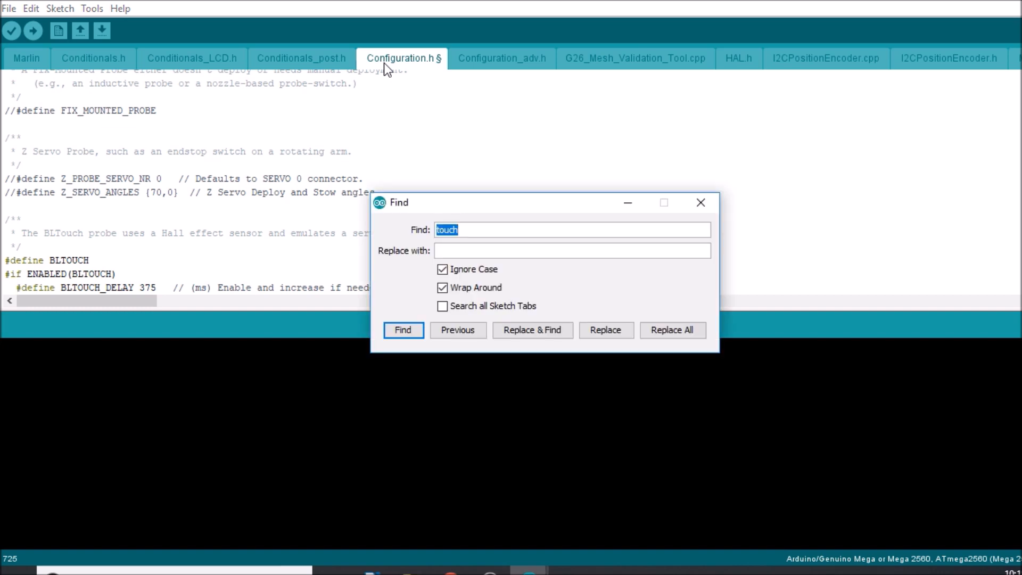
pyautogui.write('num_')
pyautogui.write('servo')
# Step: Find NUM_SERVOS, uncomment it and change the servo count from 3 to 1
pyautogui.press('Return')
pyautogui.press('Return')
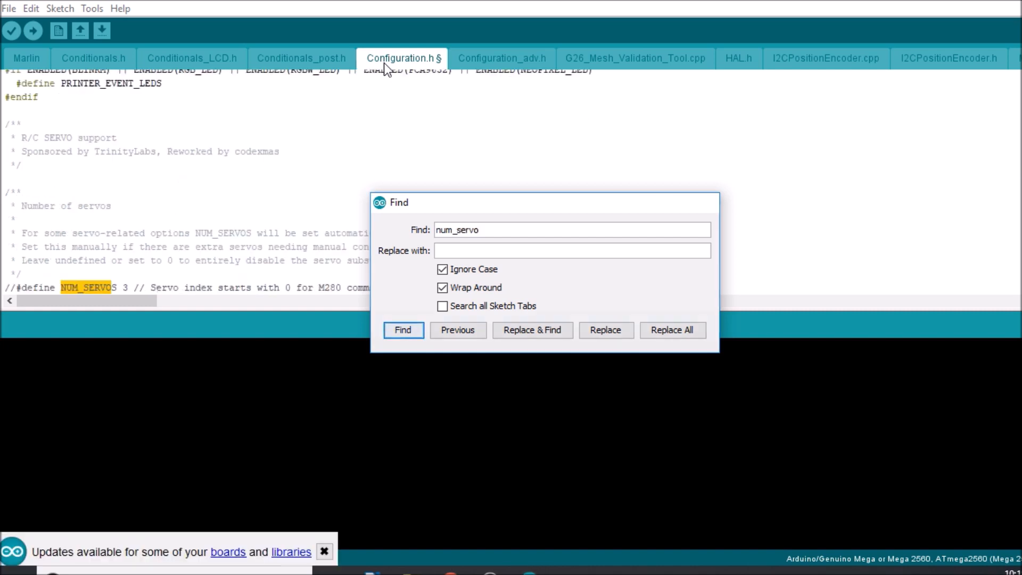
pyautogui.press('Escape')
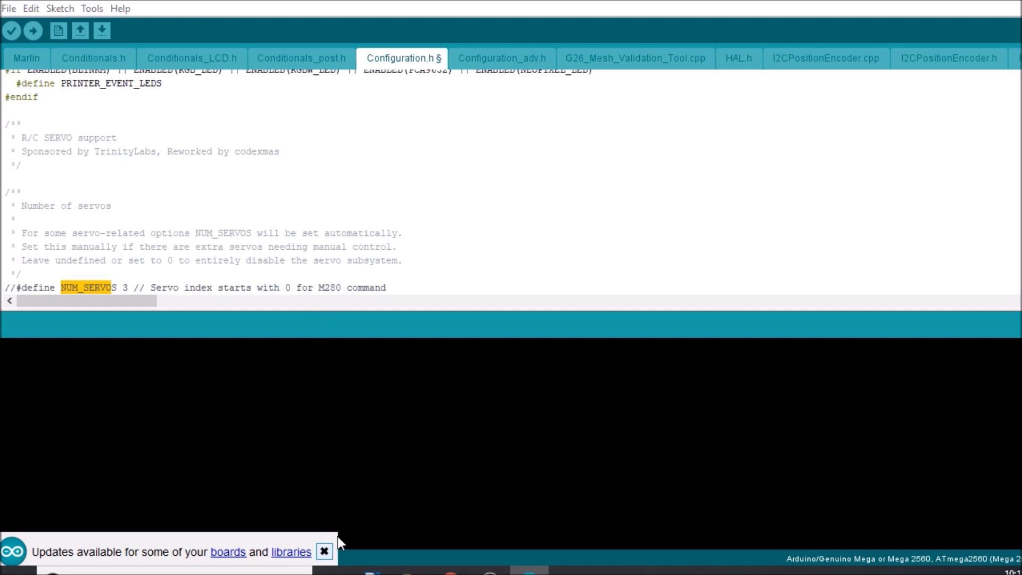
pyautogui.click(325, 552)
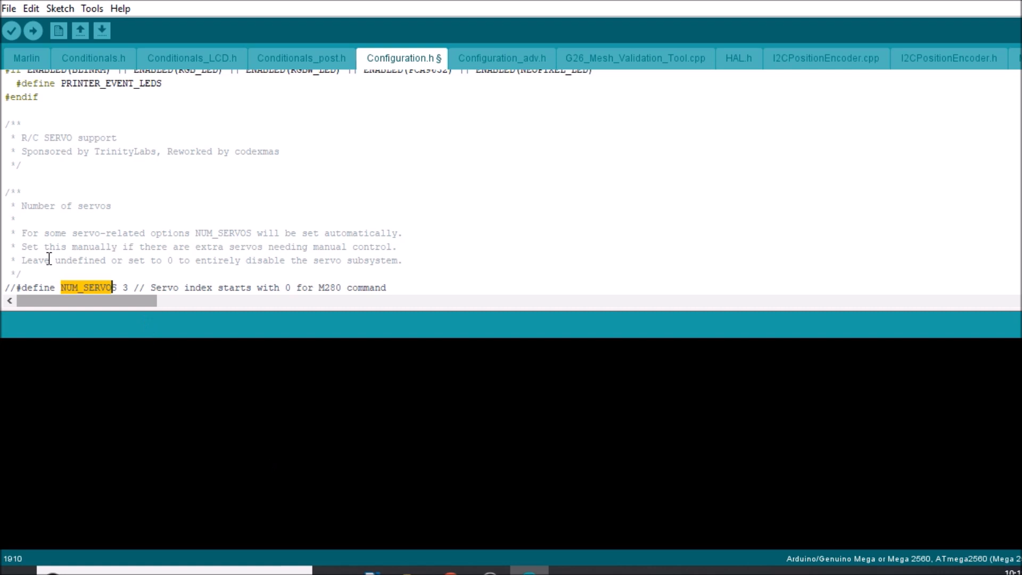
pyautogui.click(18, 287)
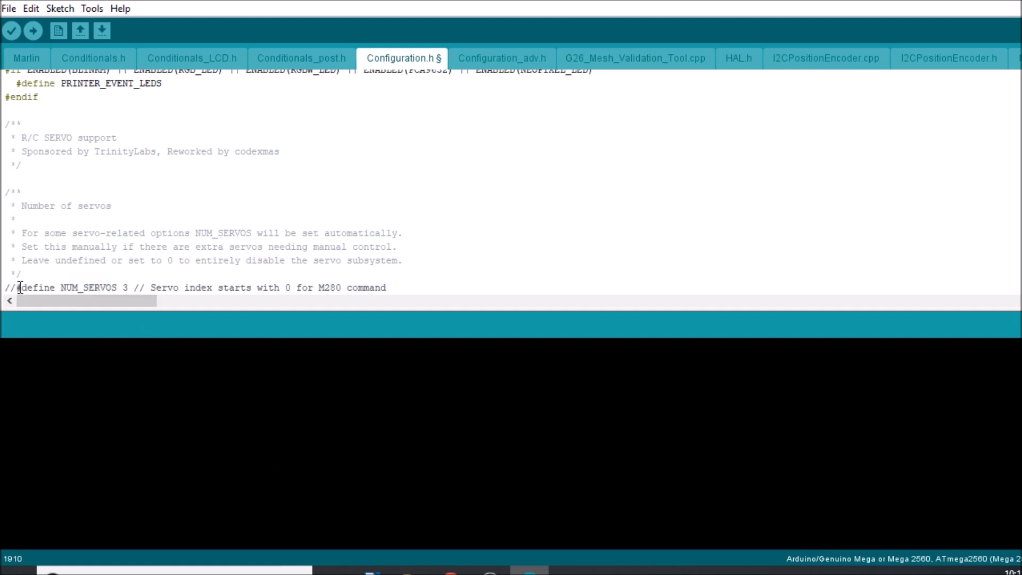
pyautogui.press('BackSpace')
pyautogui.press('BackSpace')
pyautogui.press('Right')
pyautogui.press('Right')
pyautogui.press('Right')
pyautogui.press('Right')
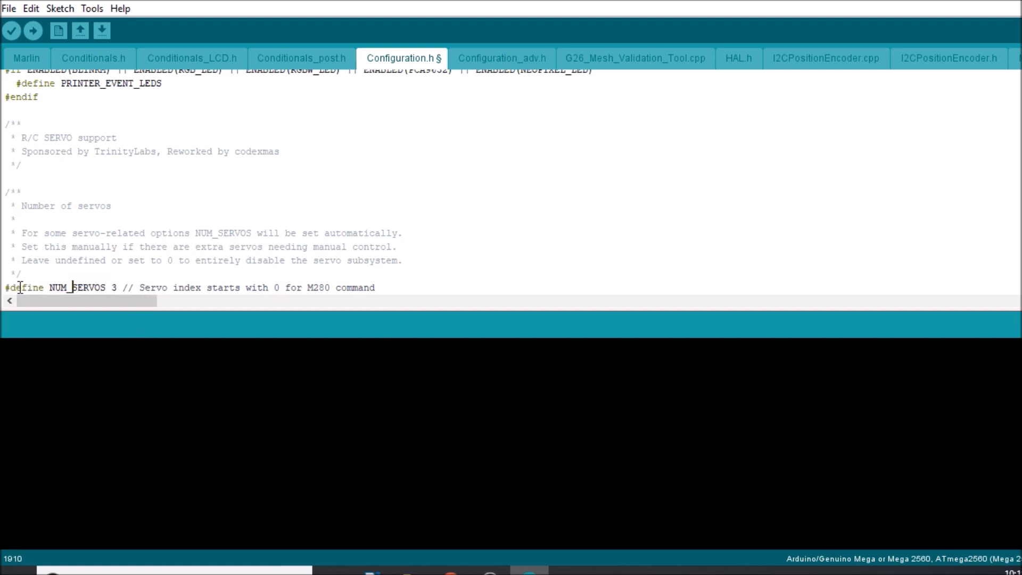
pyautogui.press('Right')
pyautogui.press('Right')
pyautogui.press('Right')
pyautogui.press('Right')
pyautogui.press('Right')
pyautogui.press('BackSpace')
pyautogui.write('1')
# Step: Trim SERVO_DELAY to a single { 300 } entry by removing the second 300
pyautogui.press('Down')
pyautogui.press('Down')
pyautogui.press('Down')
pyautogui.press('Down')
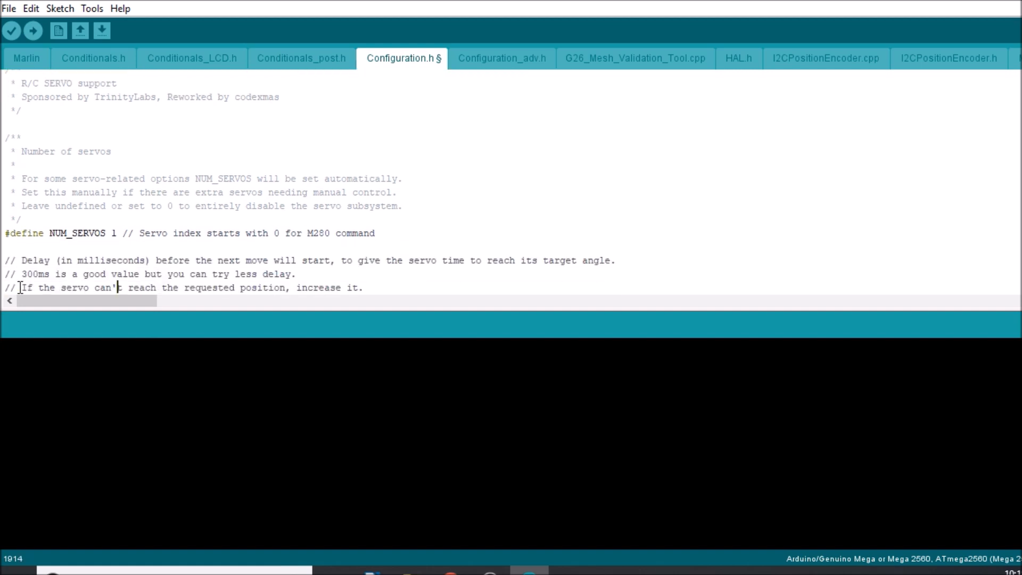
pyautogui.press('Down')
pyautogui.press('Down')
pyautogui.press('Down')
pyautogui.press('Up')
pyautogui.press('Up')
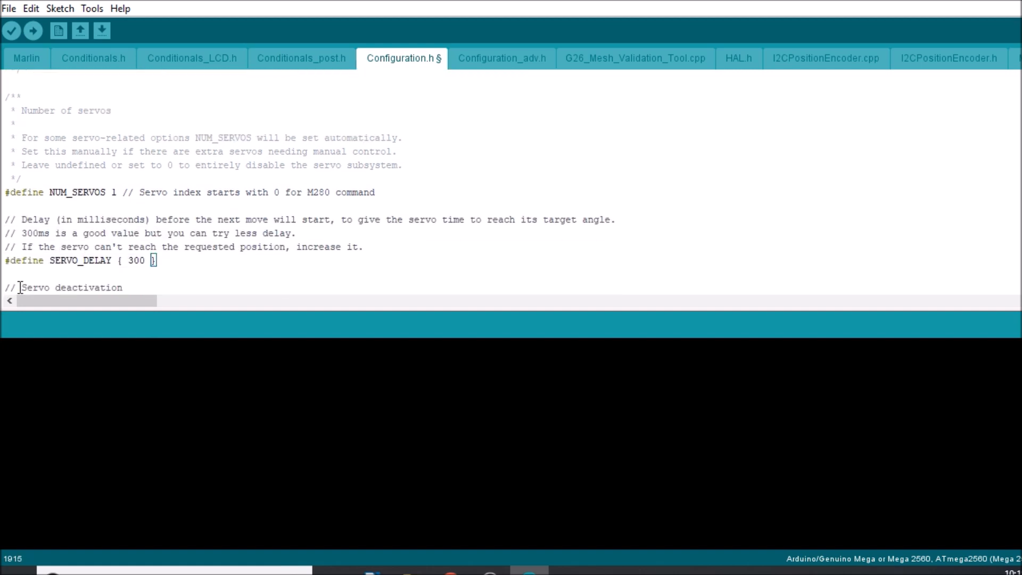
pyautogui.press('Left')
pyautogui.press('Left')
pyautogui.press('Left')
pyautogui.press('Right')
pyautogui.press('Right')
pyautogui.hotkey('shift', 'Right')
pyautogui.hotkey('shift', 'Right')
pyautogui.hotkey('shift', 'Right')
pyautogui.press('Left')
pyautogui.press('Right')
pyautogui.press('Right')
pyautogui.press('Right')
pyautogui.write(', 300')
pyautogui.press('BackSpace')
pyautogui.press('BackSpace')
pyautogui.press('BackSpace')
pyautogui.press('BackSpace')
pyautogui.press('BackSpace')
# Step: Confirm port COM4 under Tools and upload the firmware to the Mega 2560
pyautogui.click(92, 9)
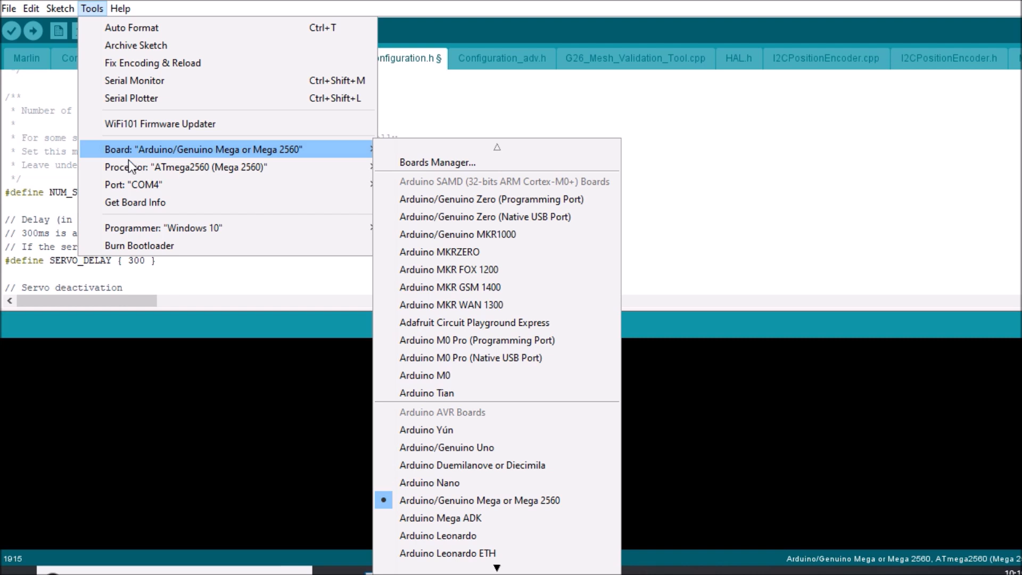
pyautogui.moveTo(133, 184)
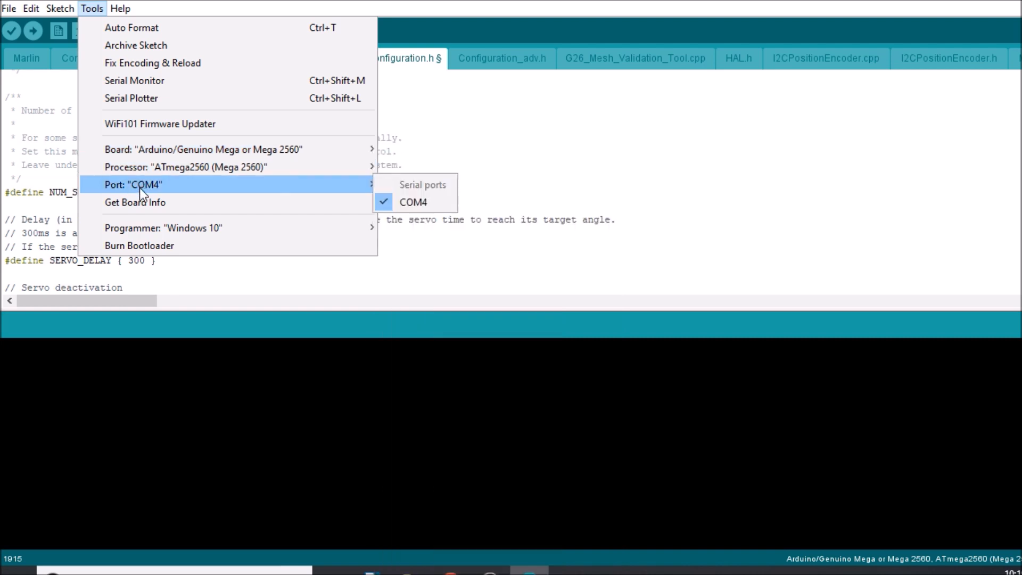
pyautogui.click(45, 110)
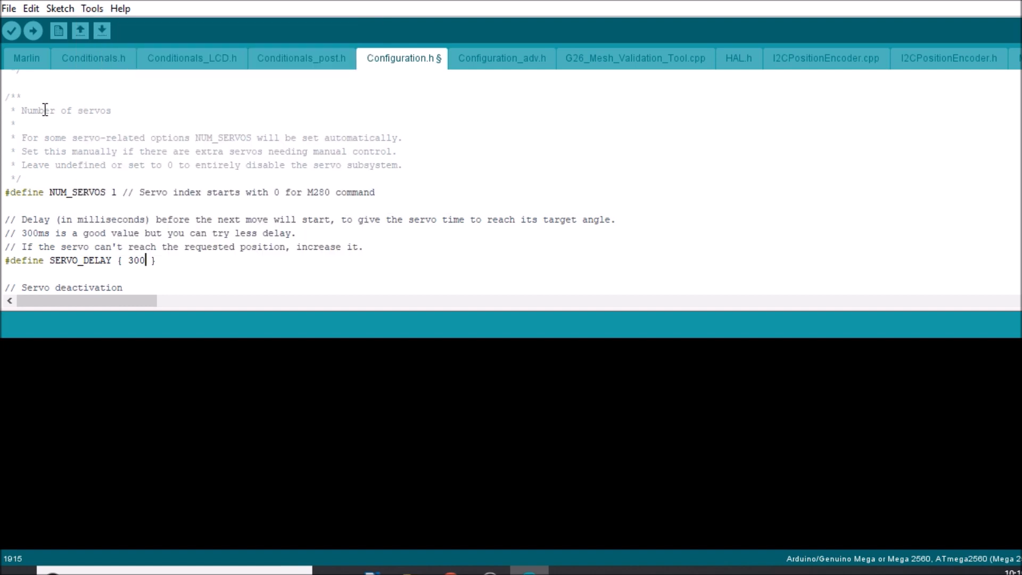
pyautogui.click(29, 31)
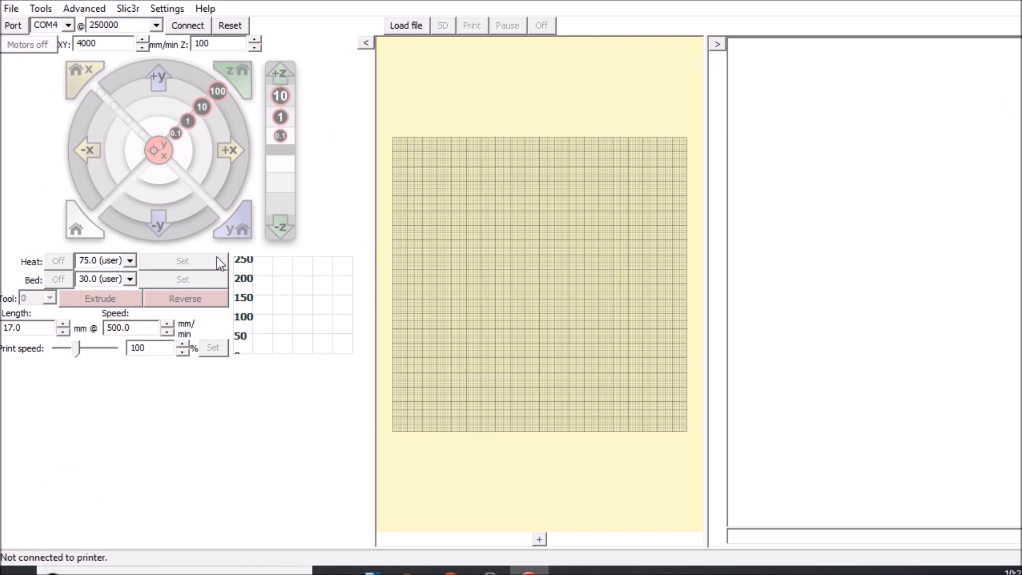
# Step: Connect to the printer and send M119 to report the endstop states
pyautogui.click(196, 27)
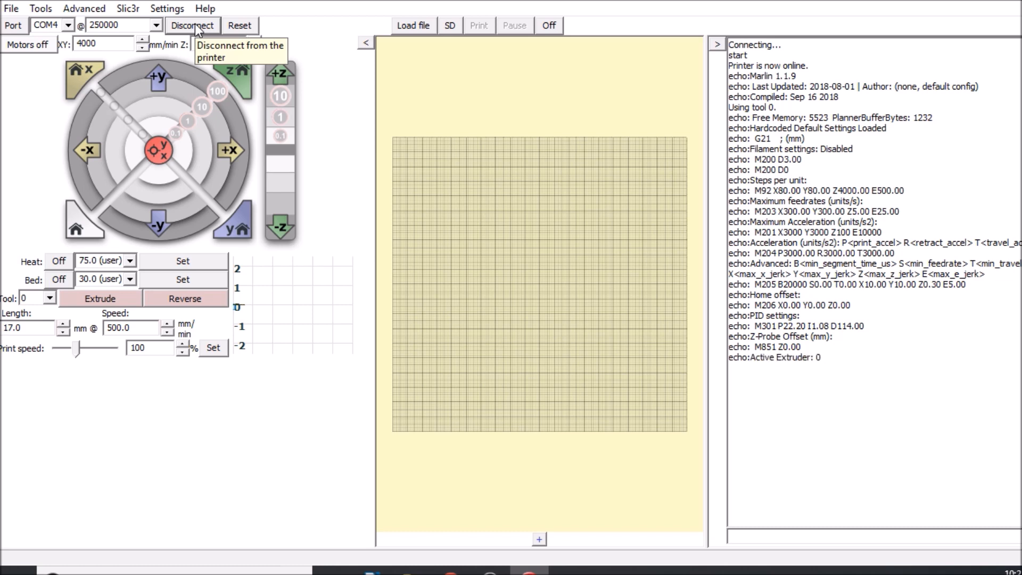
pyautogui.click(792, 534)
pyautogui.write('M')
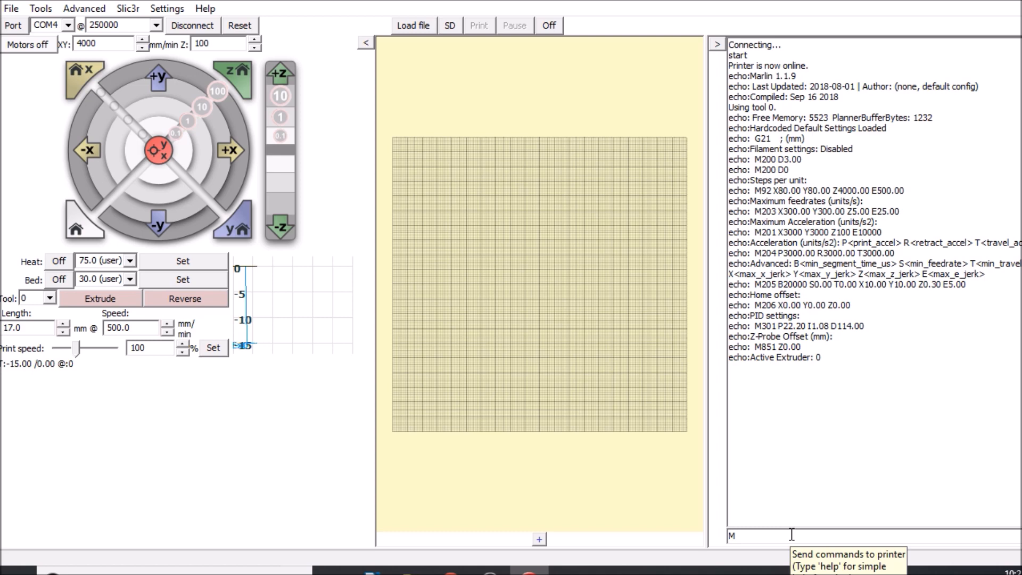
pyautogui.write('19')
pyautogui.press('BackSpace')
pyautogui.press('BackSpace')
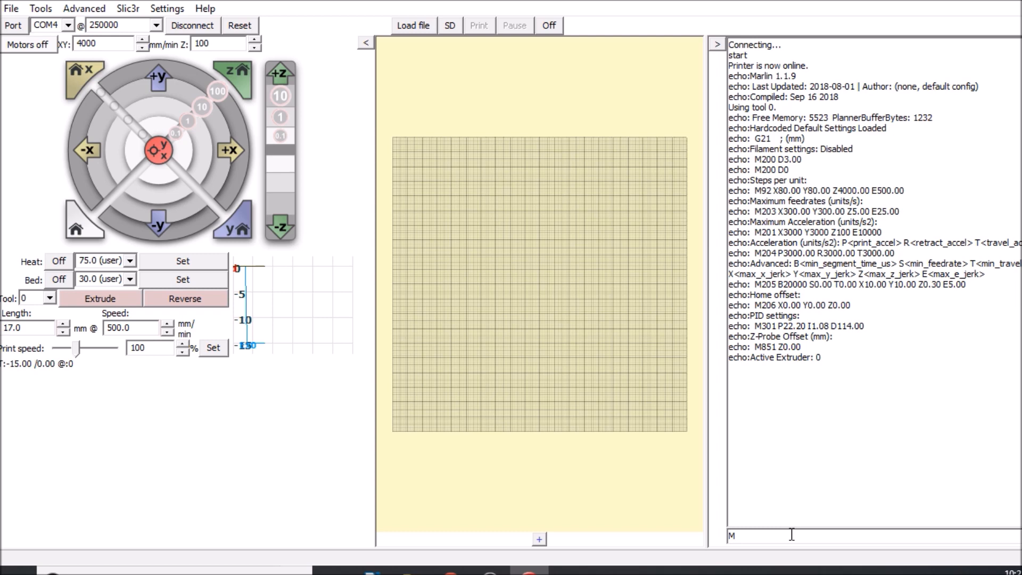
pyautogui.write('119')
pyautogui.press('Return')
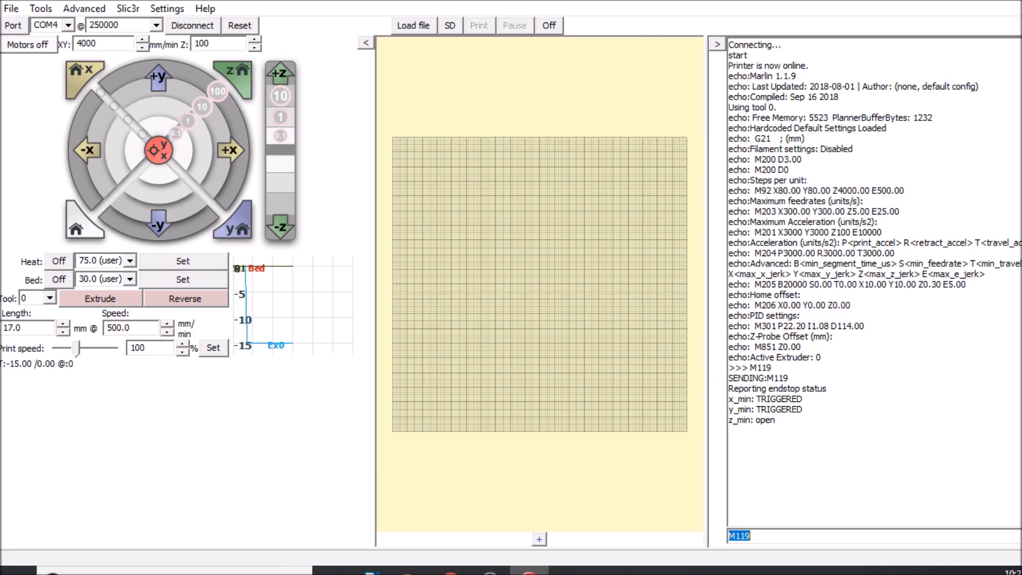
# Step: With the probe triggered, resend M119 to confirm z_min now reads TRIGGERED
pyautogui.click(534, 153)
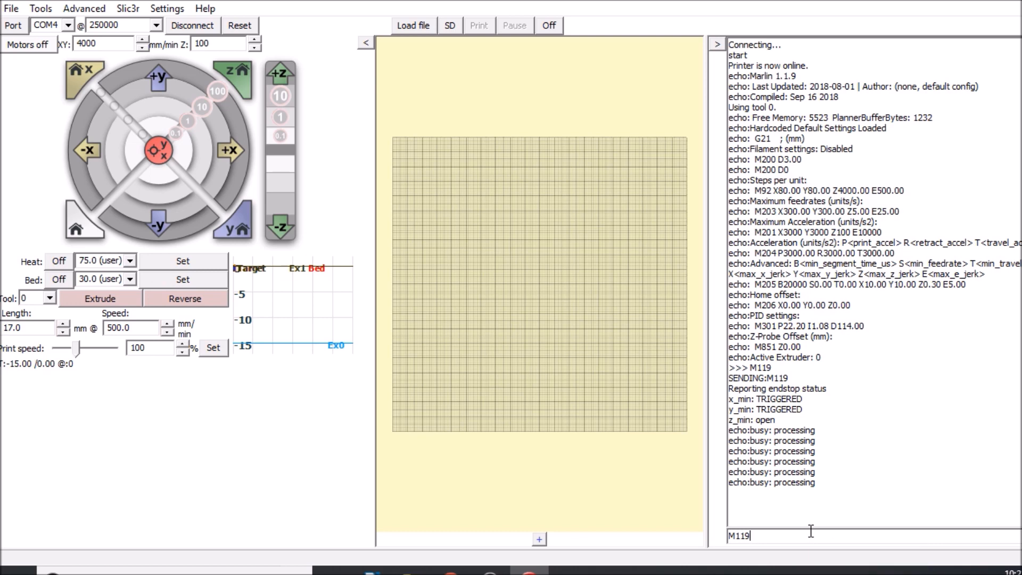
pyautogui.press('Return')
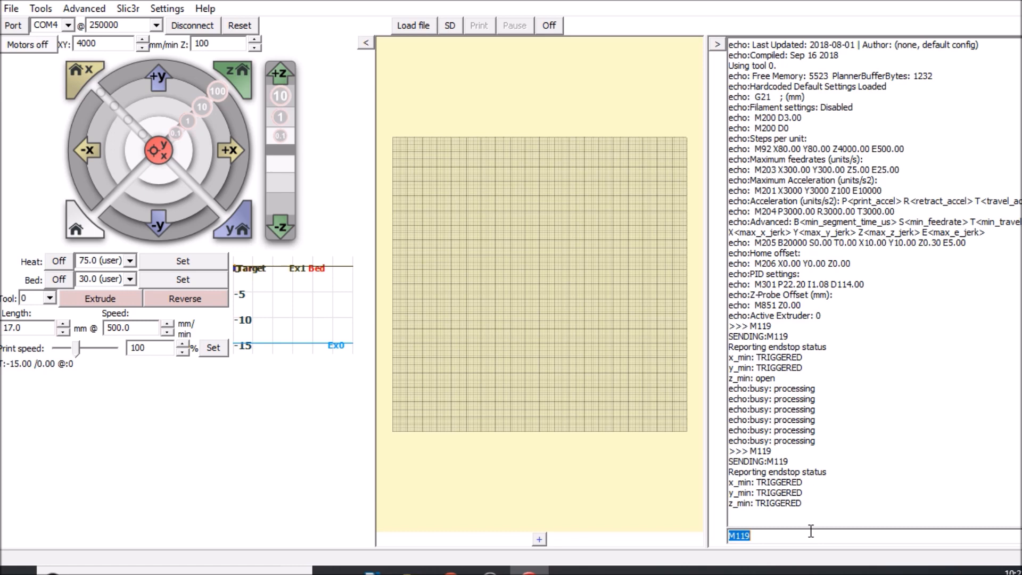